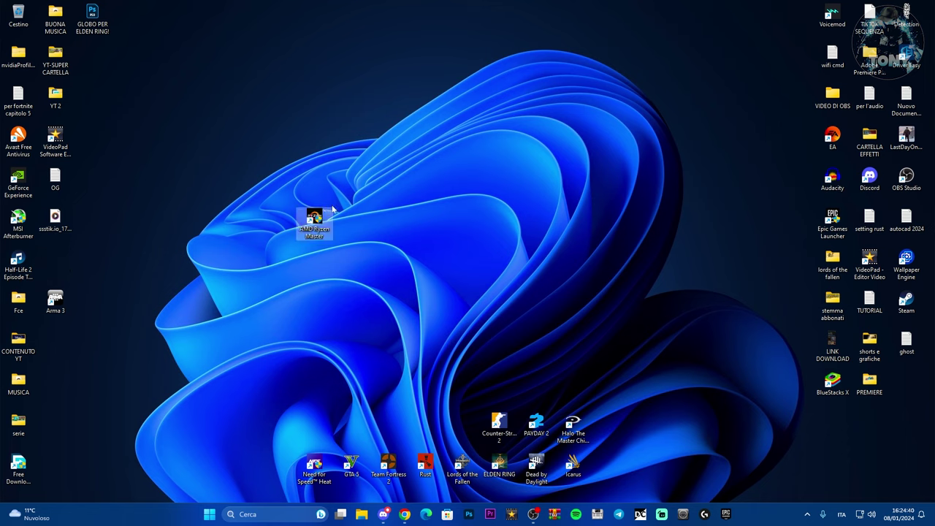
- Move the AMD Ryzen Master desktop shortcut into the free spot directly above the Arma 3 shortcut
left_click(395, 223)
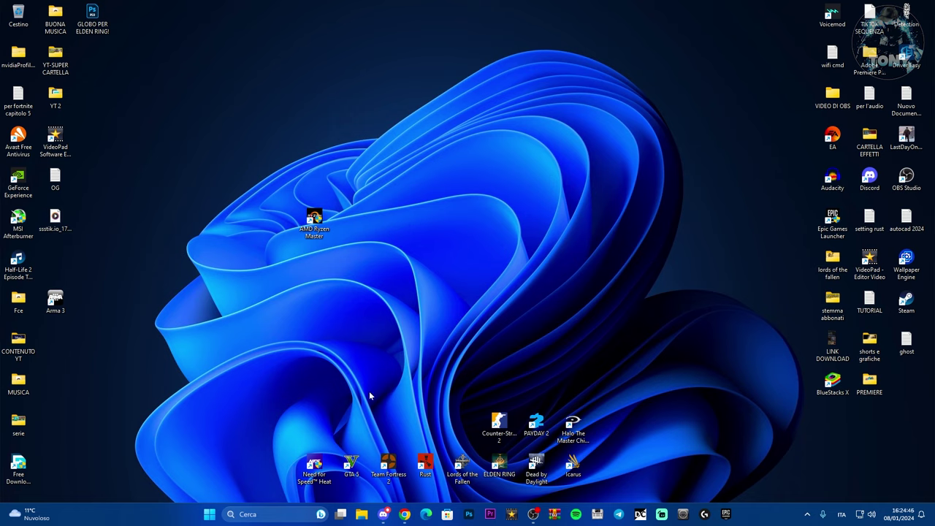
left_click_drag(314, 223, 57, 262)
left_click(234, 252)
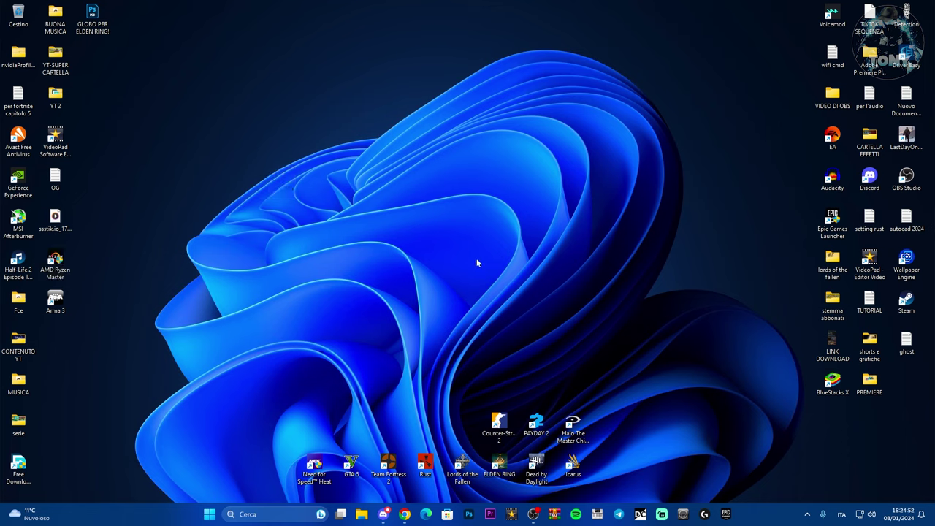
- Switch to the AMD support page in Chrome and choose Chipset as the product category to browse its socket options
left_click(405, 513)
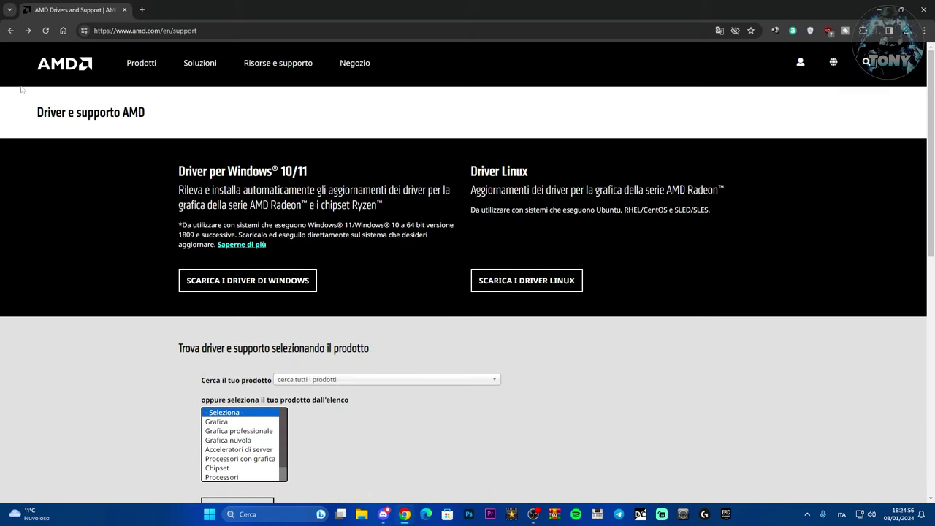
scroll(562, 240, "down", 1)
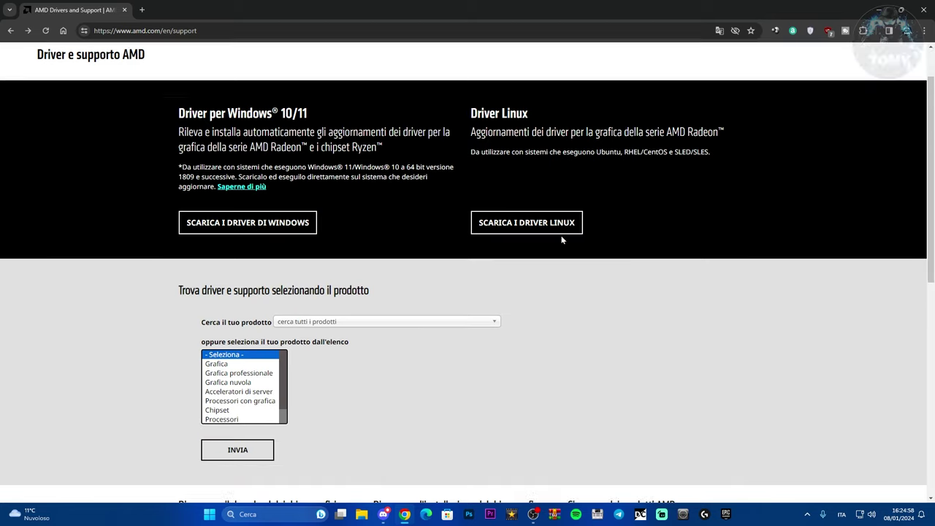
scroll(563, 240, "down", 1)
left_click(211, 355)
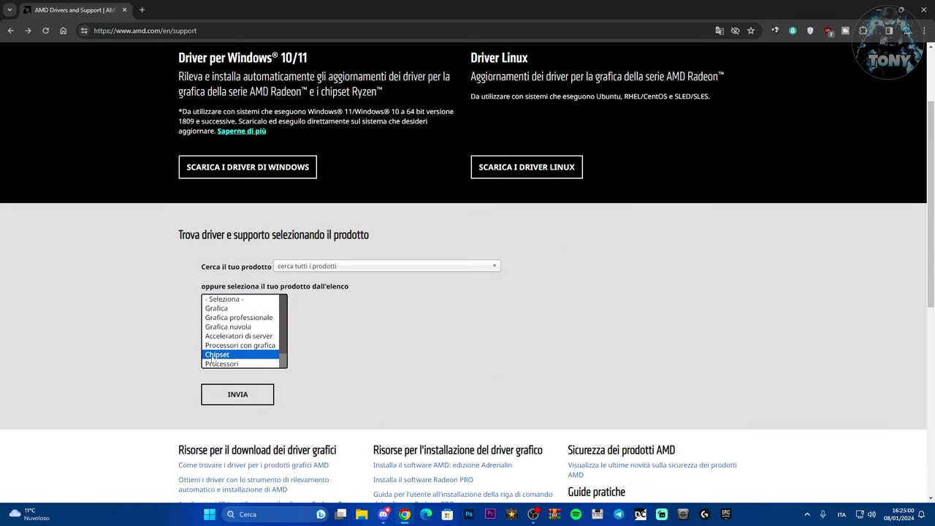
left_click(365, 318)
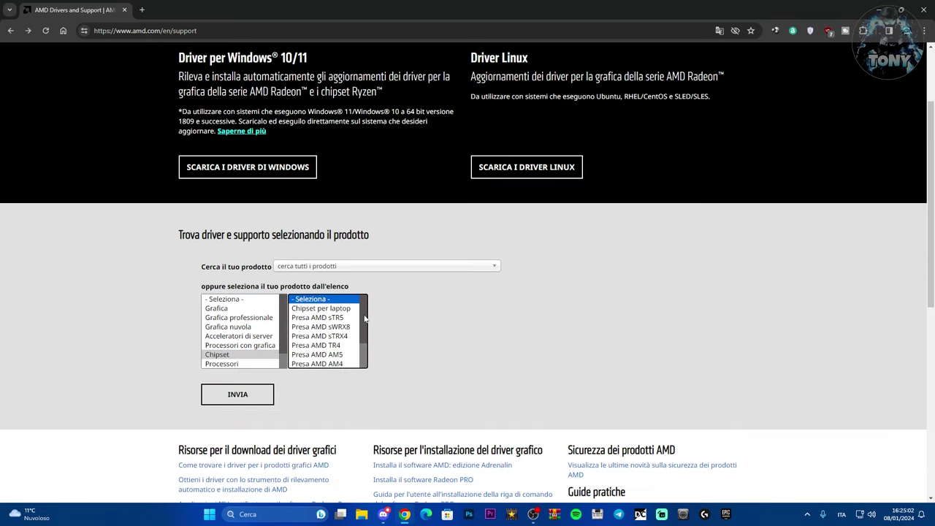
scroll(365, 318, "down", 2)
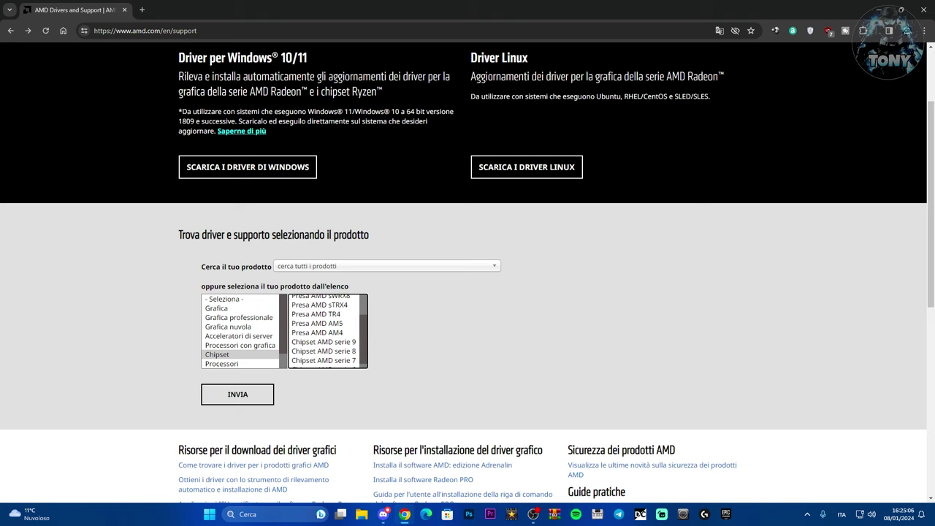
- Open System Information, check the motherboard product and processor entries, and minimize its window
left_click(257, 520)
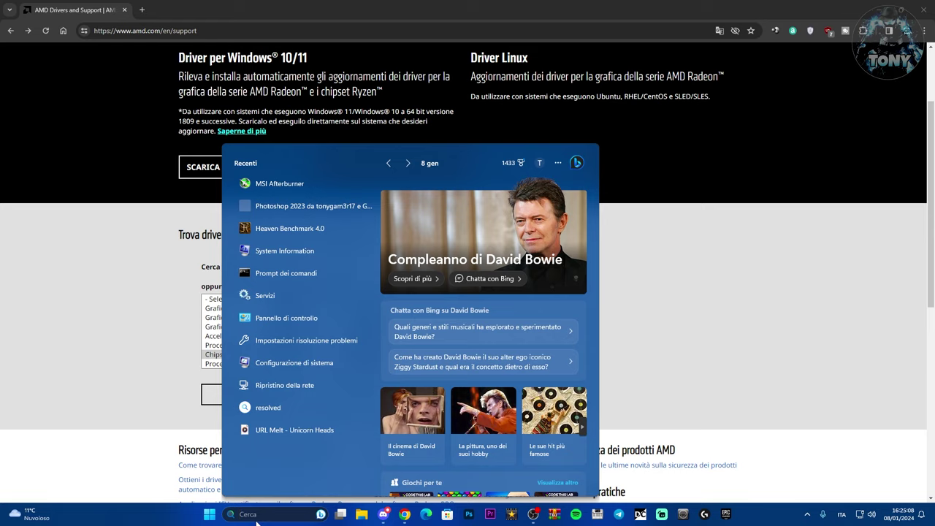
left_click(293, 252)
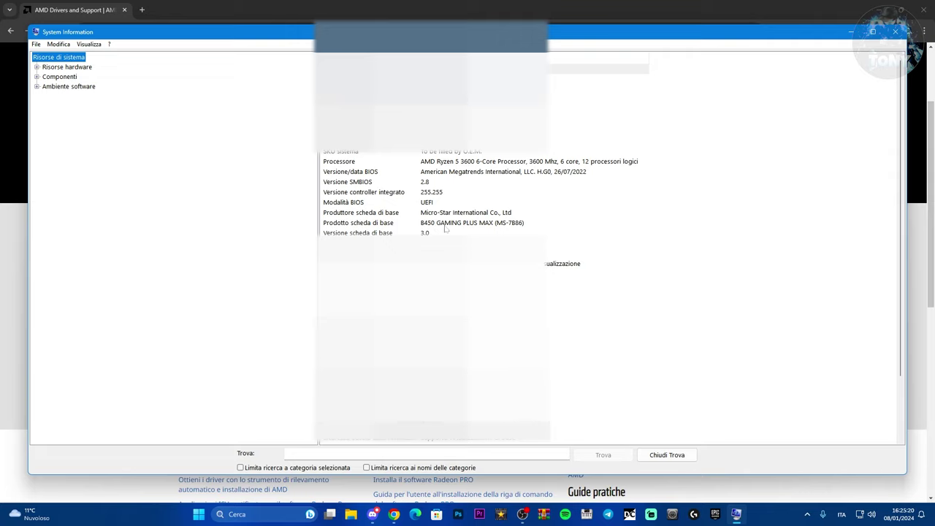
left_click(482, 226)
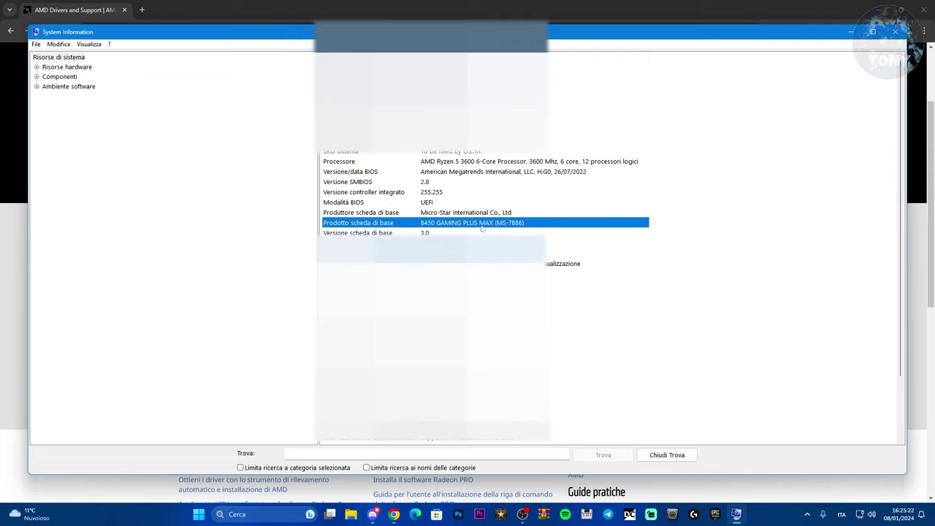
left_click(402, 163)
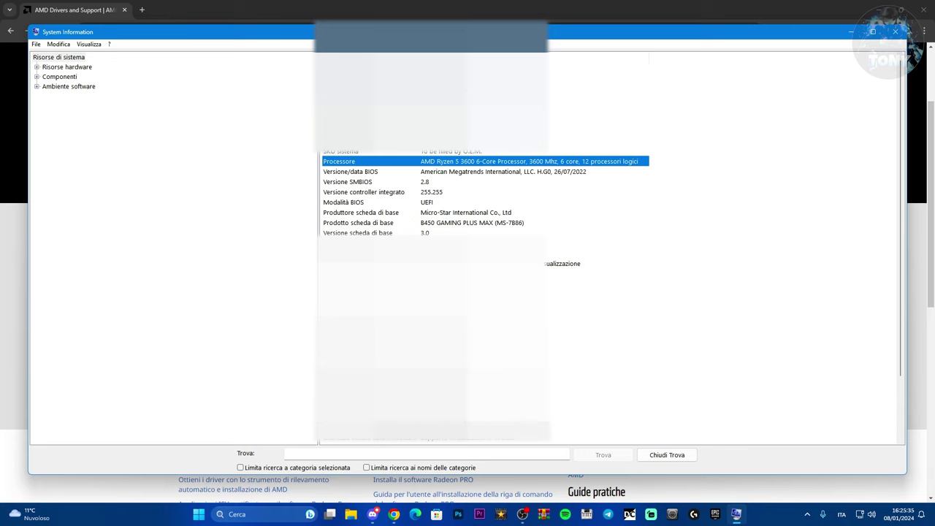
left_click(855, 33)
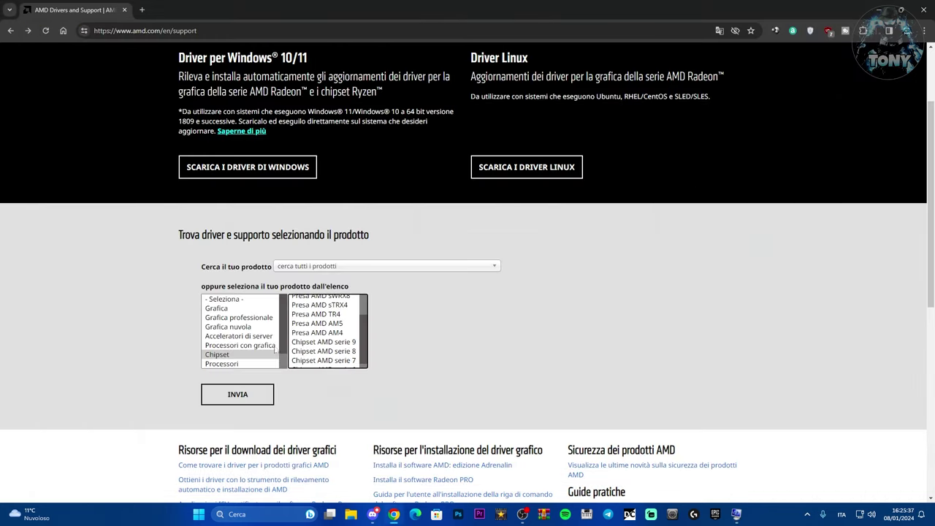
- Select the Chipset, Presa AMD AM4 and B450 entries in the product finder and submit the selection
left_click(226, 356)
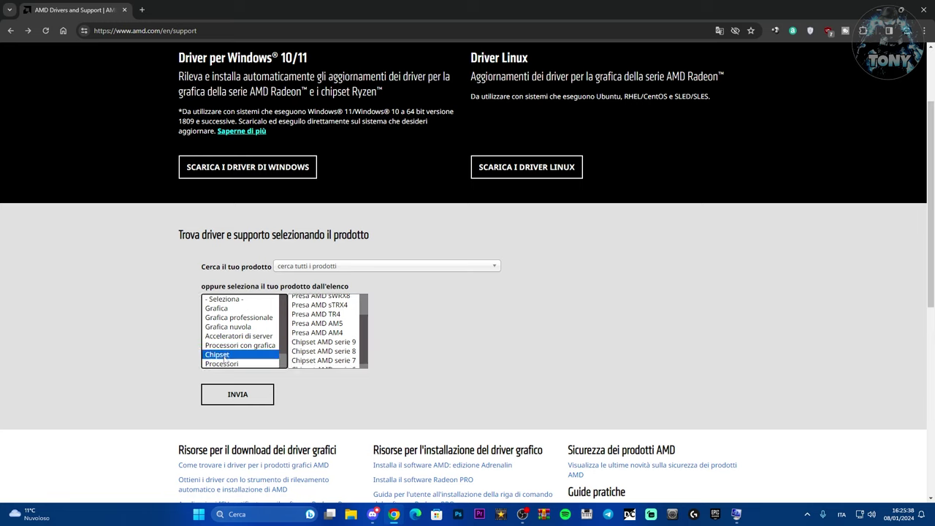
left_click(306, 335)
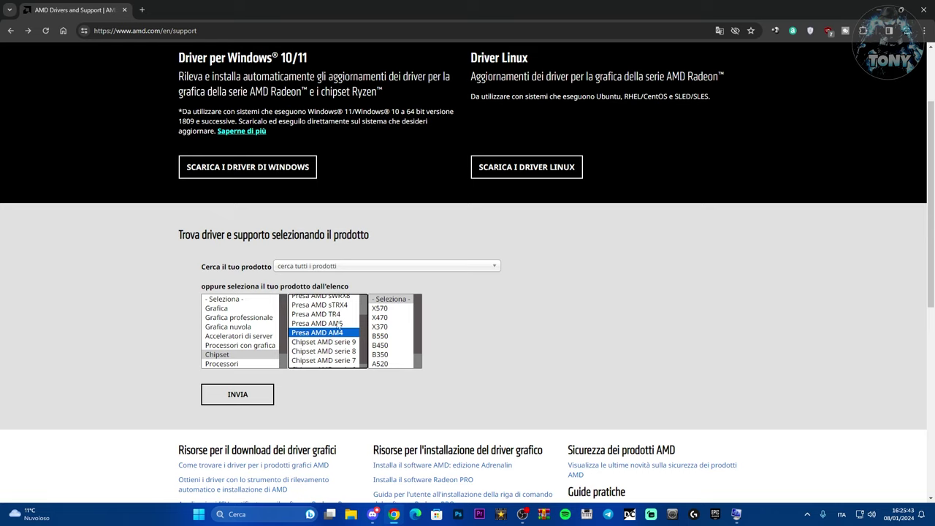
left_click(338, 324)
left_click(336, 334)
left_click(420, 322)
left_click(381, 347)
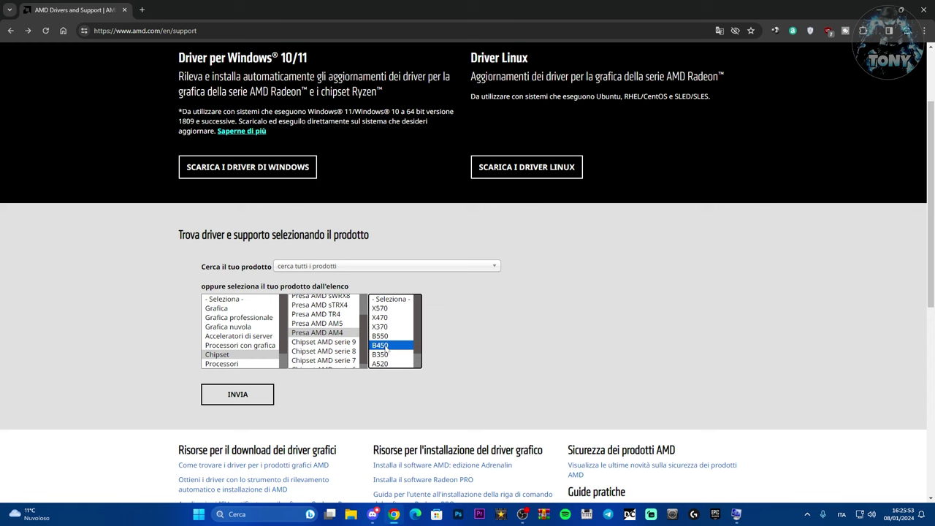
scroll(413, 340, "down", 1)
left_click(244, 395)
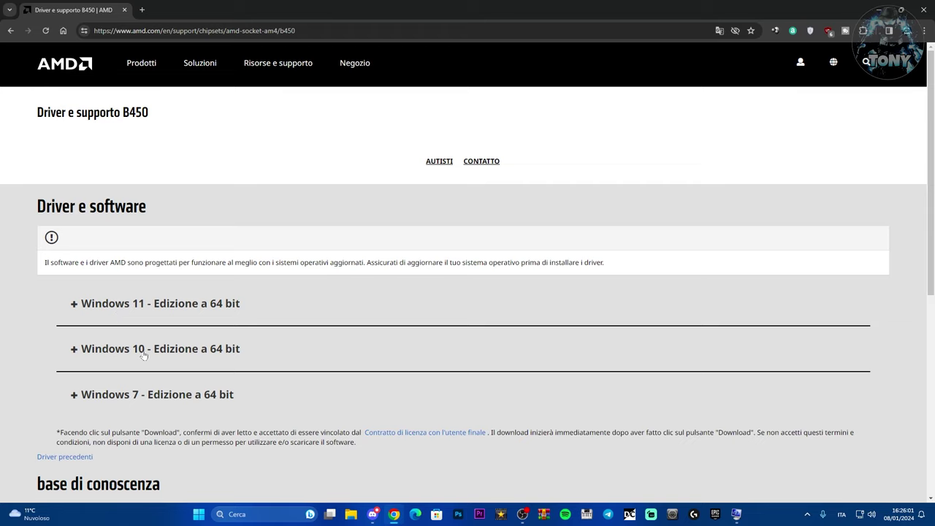
- Expand the Windows 11 64-bit drivers and download the AMD chipset driver, revision 5.08.02.027, to the Desktop
left_click(120, 307)
scroll(553, 328, "down", 3)
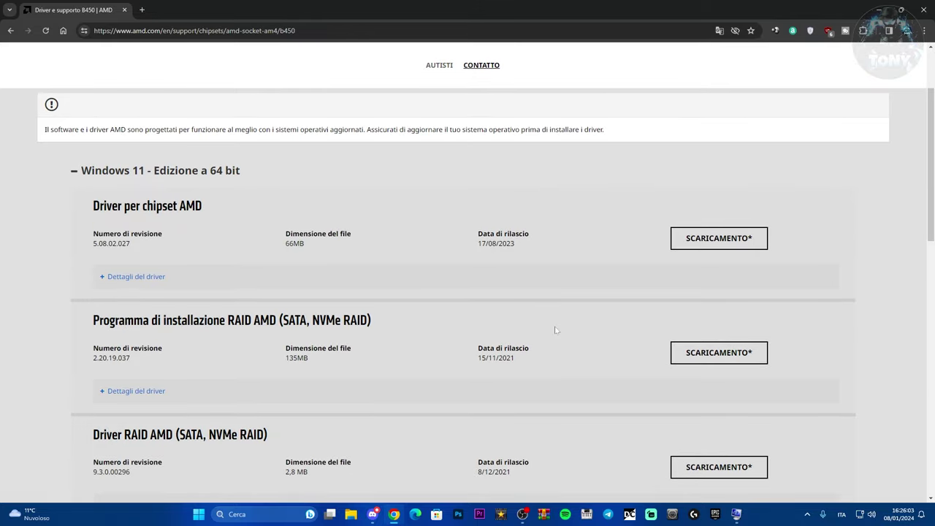
left_click(703, 241)
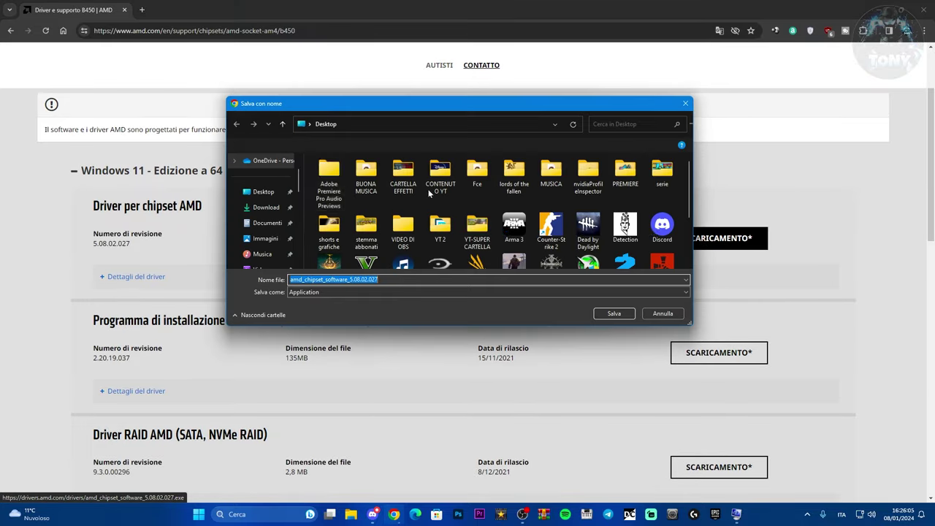
left_click(615, 312)
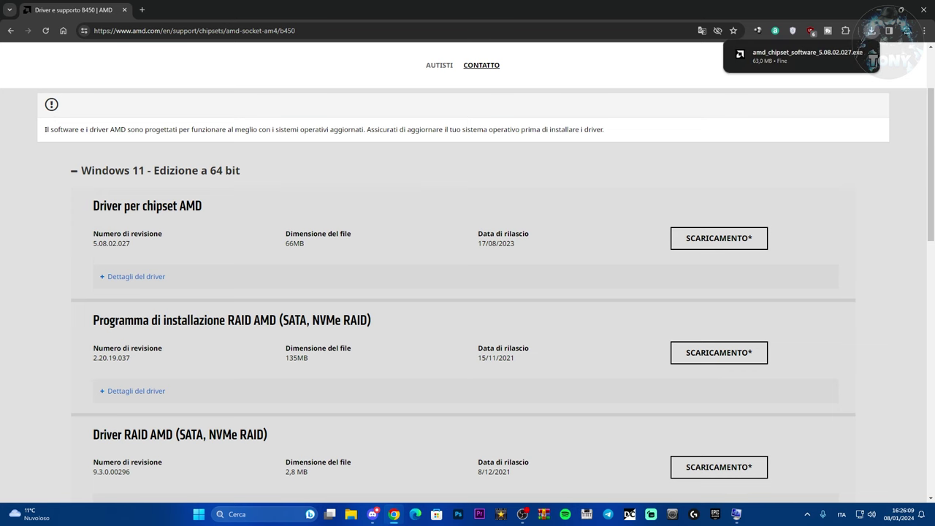
- Minimize the browser, move the downloaded chipset installer to the upper middle of the desktop, and run it as administrator
left_click(880, 5)
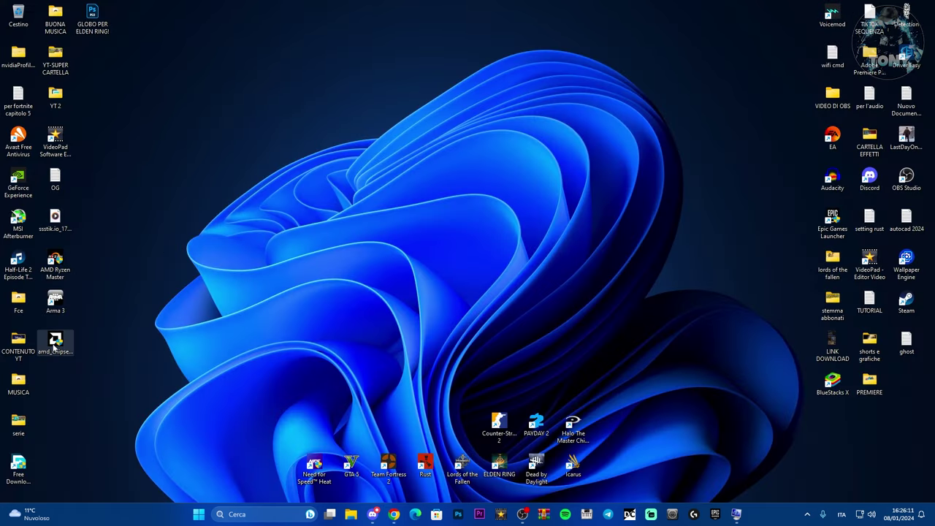
left_click_drag(55, 340, 440, 185)
right_click(435, 179)
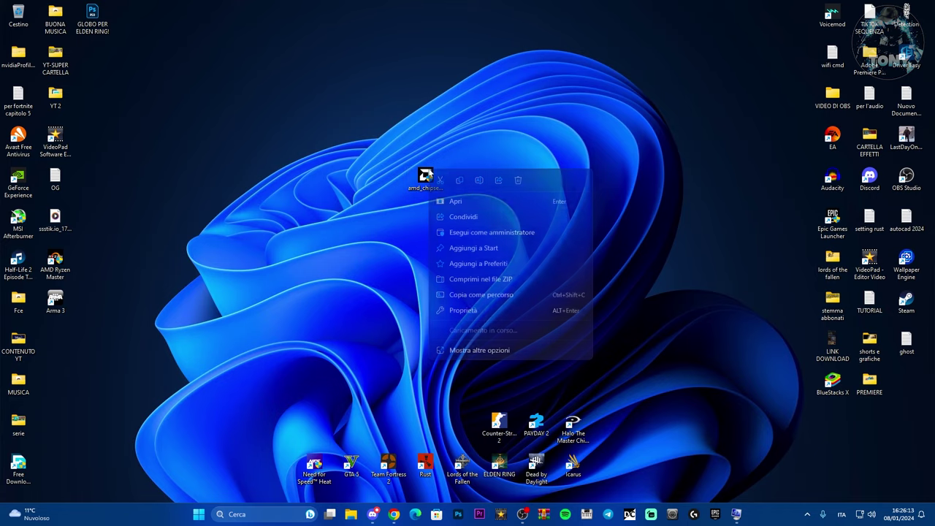
left_click(468, 234)
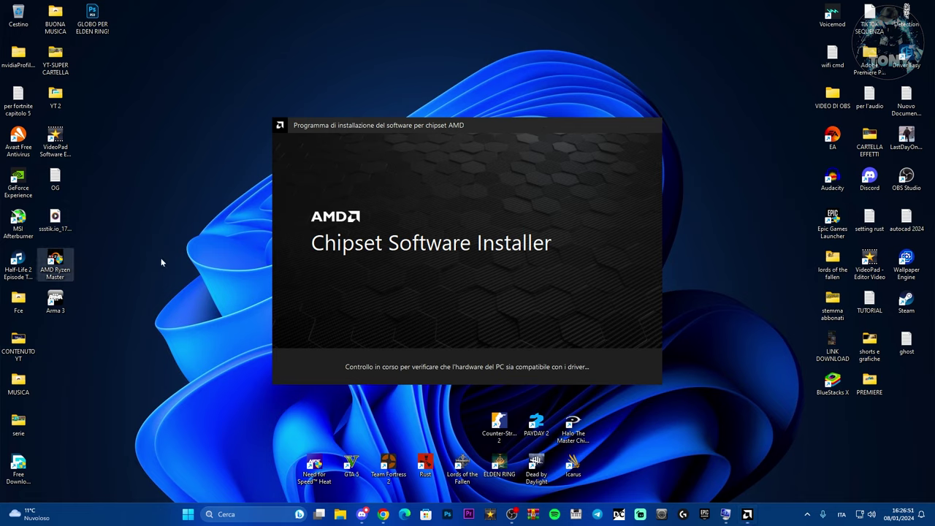
mouse_move(58, 263)
left_mouse_down()
mouse_move(114, 194)
mouse_move(56, 263)
left_mouse_up()
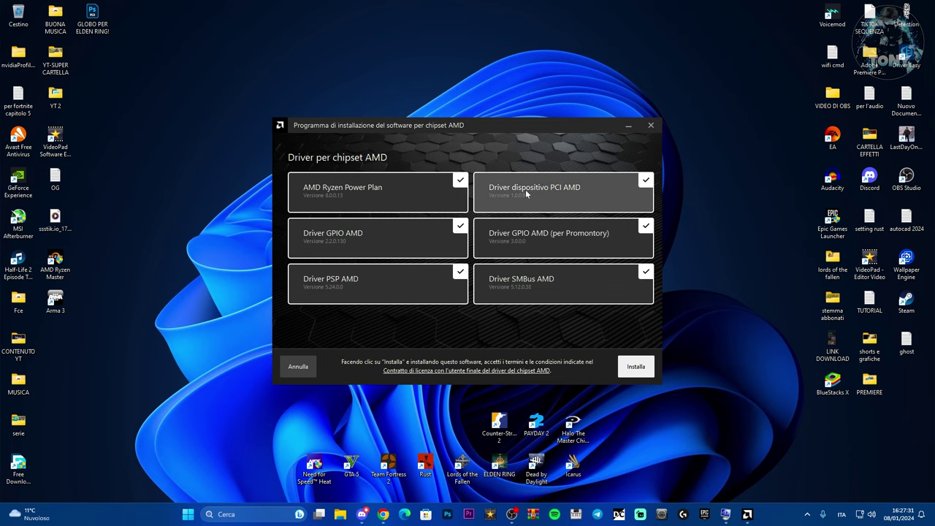
left_click_drag(536, 122, 529, 111)
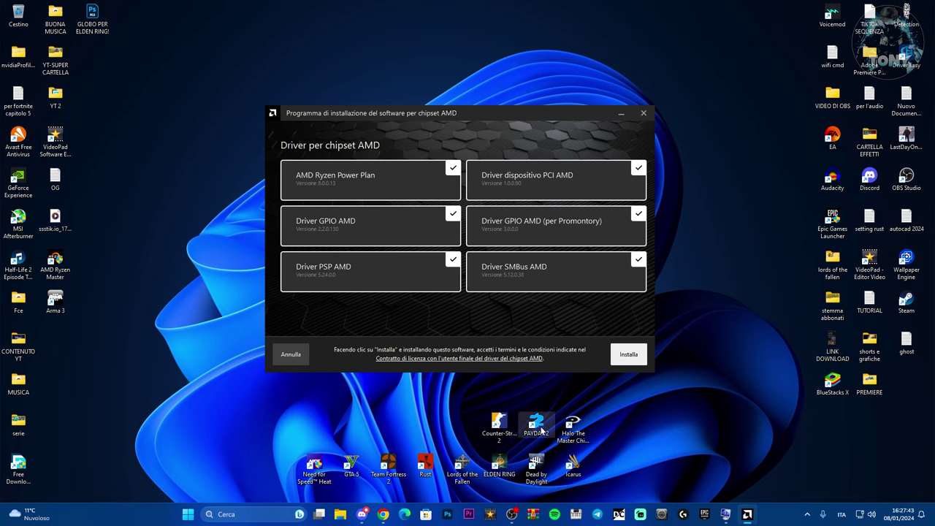
- Show the Windows power options with the restart choice, and dismiss them without choosing any
left_click(187, 514)
left_click(588, 480)
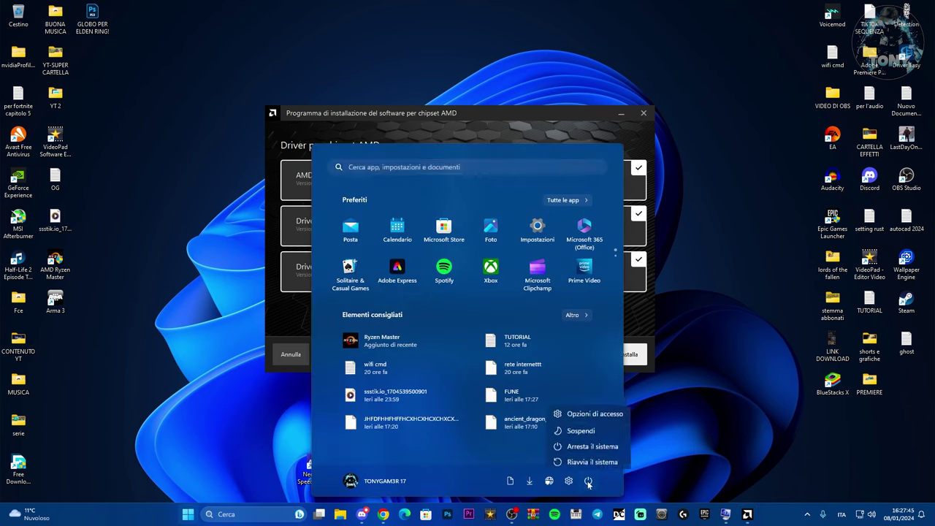
left_click(687, 423)
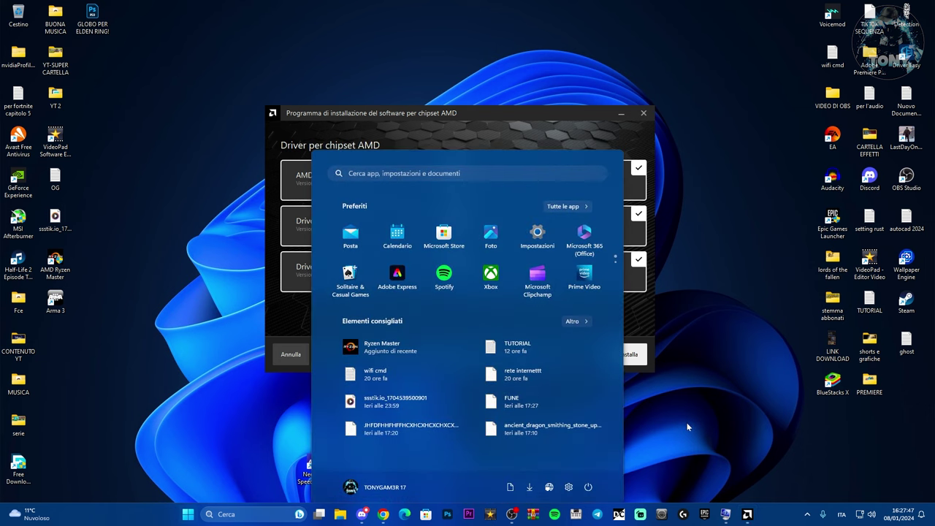
left_click(687, 422)
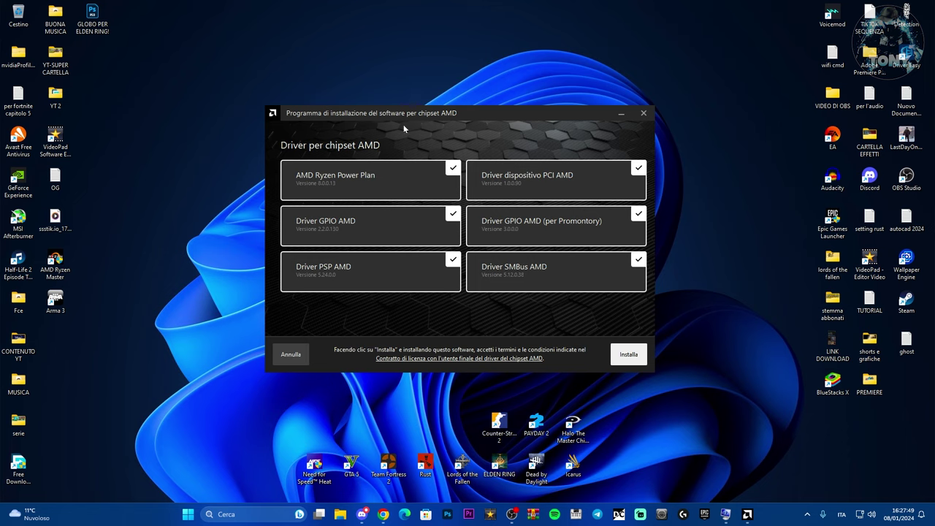
- Close the AMD chipset installer without installing and delete its downloaded setup file from the desktop
left_click(644, 114)
left_click(524, 292)
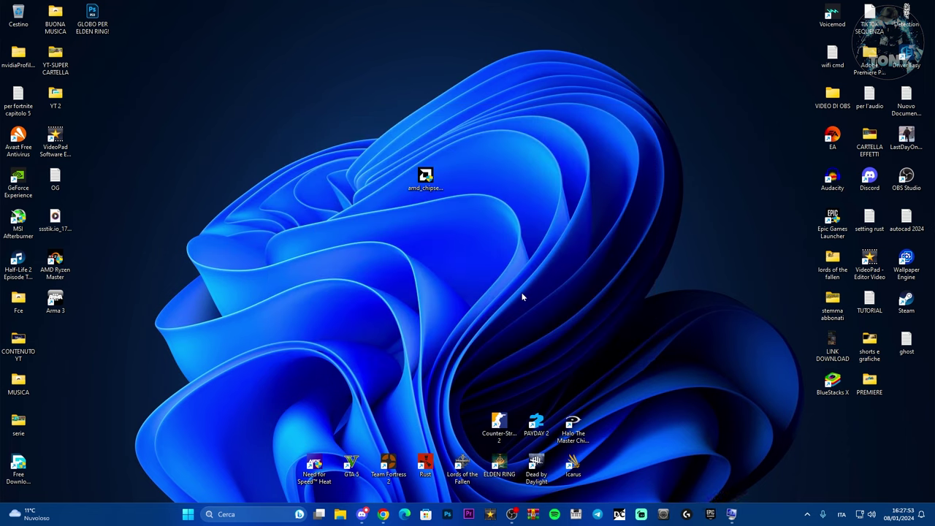
left_click(431, 179)
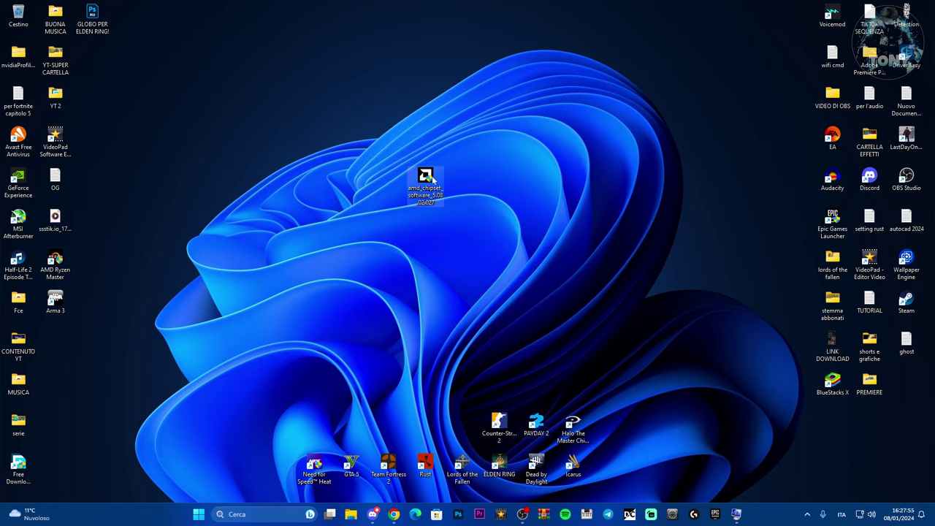
key("Delete")
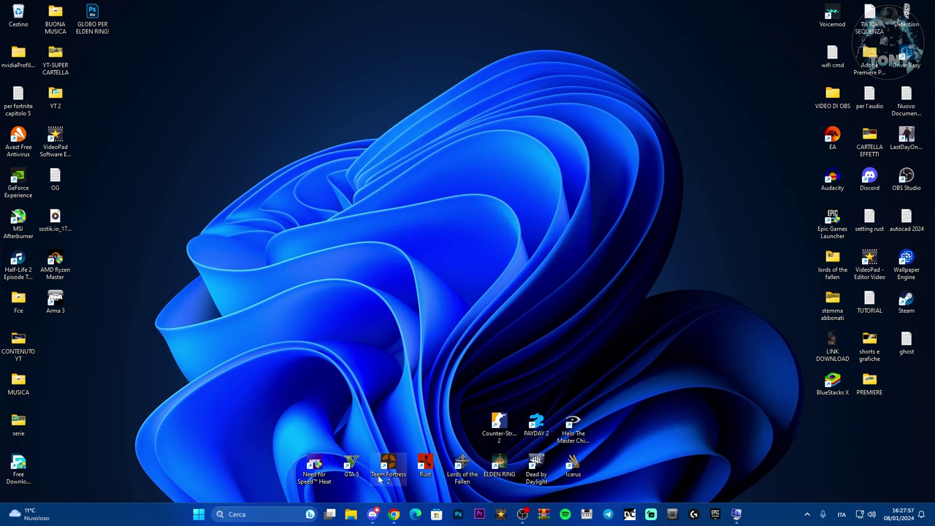
- Switch back to Chrome and return to the AMD drivers and support page with the product selector
left_click(394, 513)
left_click(10, 31)
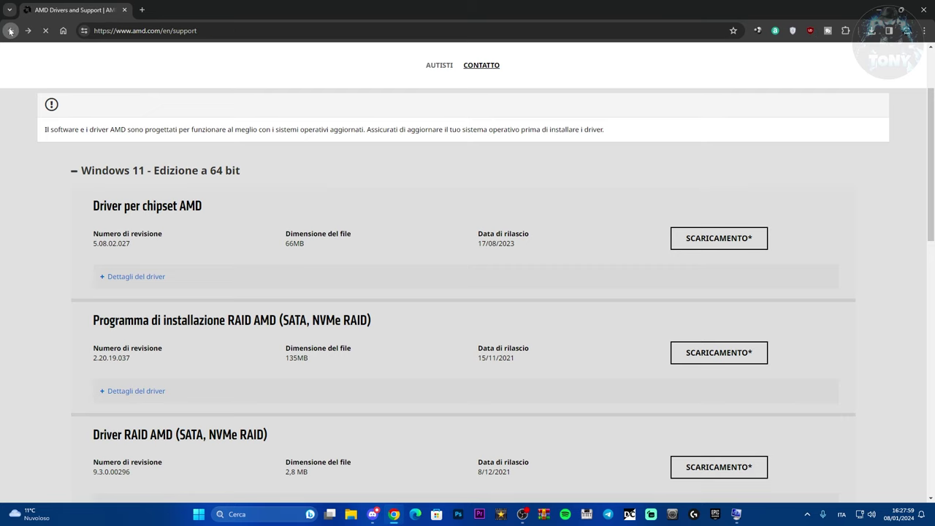
left_click(10, 31)
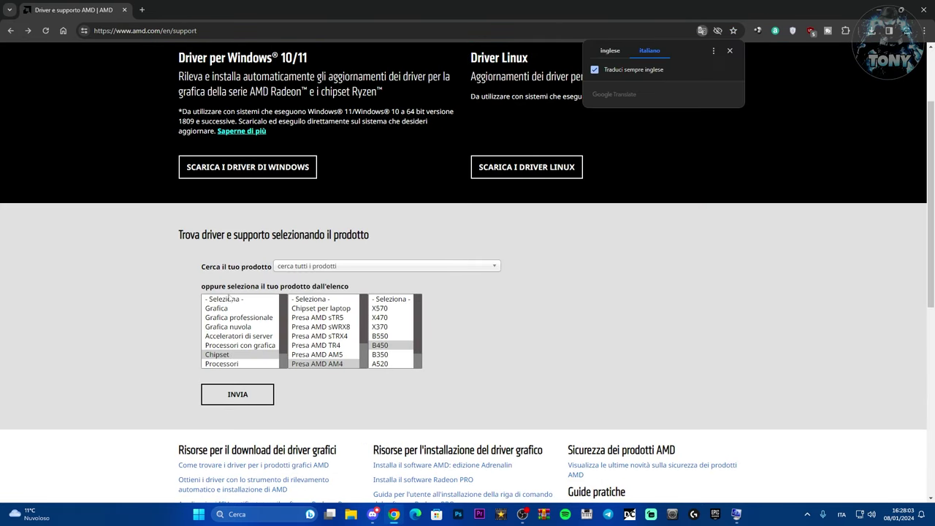
- Select Processors, AMD Ryzen processors, Ryzen 5 desktop processors and AMD Ryzen 5 3600 as the product, and submit the selection
left_click(228, 299)
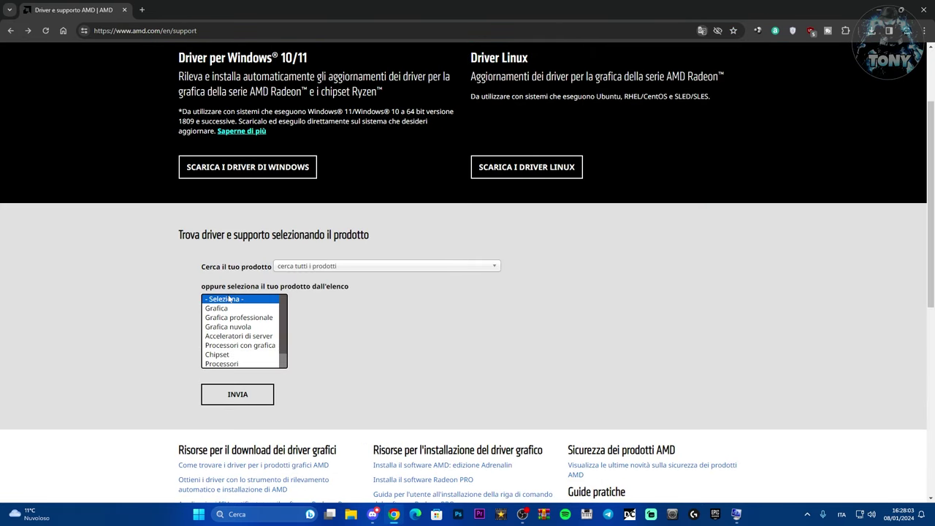
left_click(224, 363)
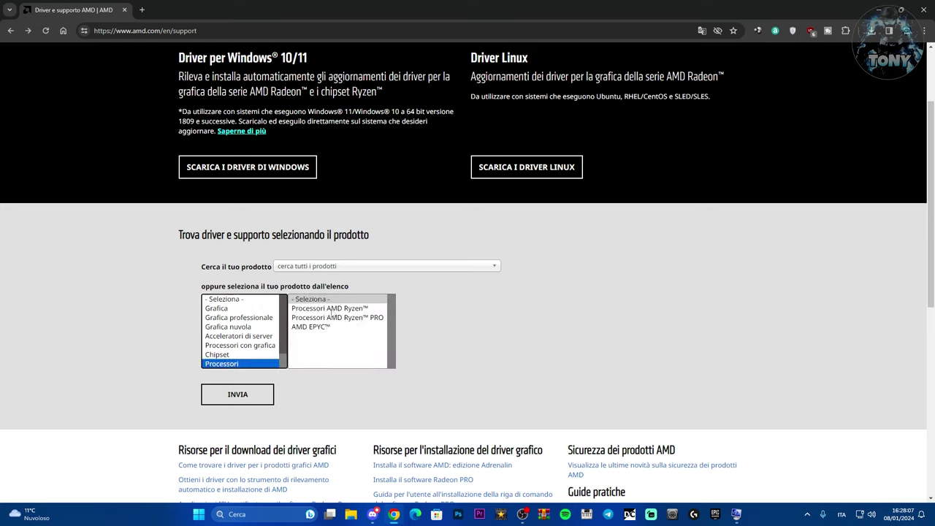
left_click(334, 311)
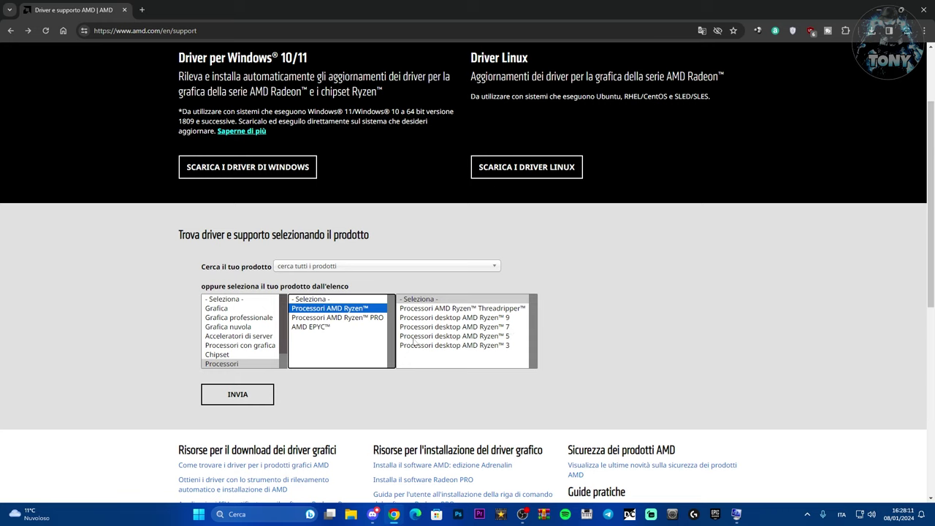
left_click(468, 336)
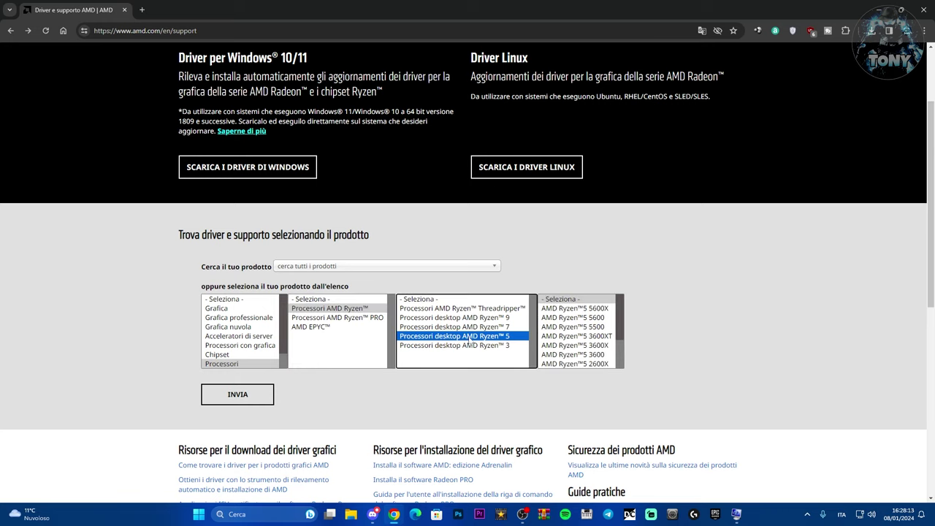
left_click_drag(619, 307, 621, 318)
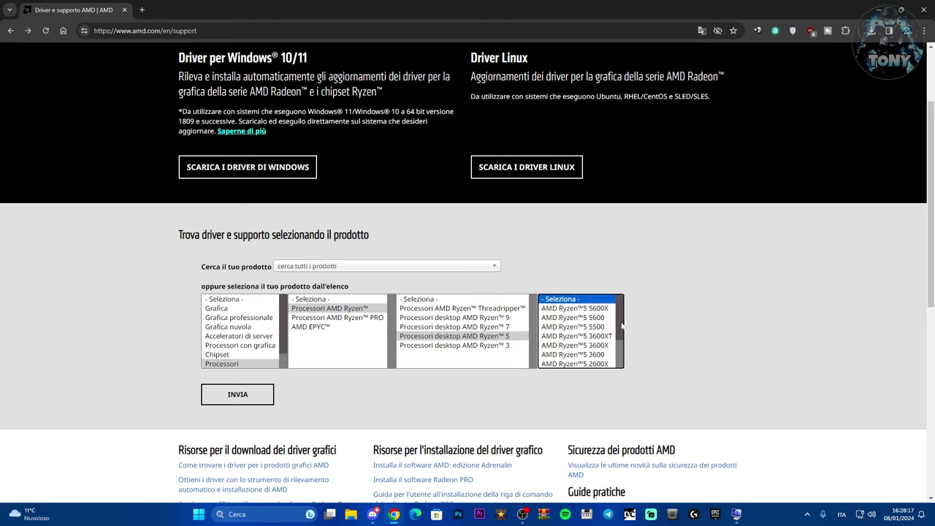
left_click_drag(620, 329, 613, 340)
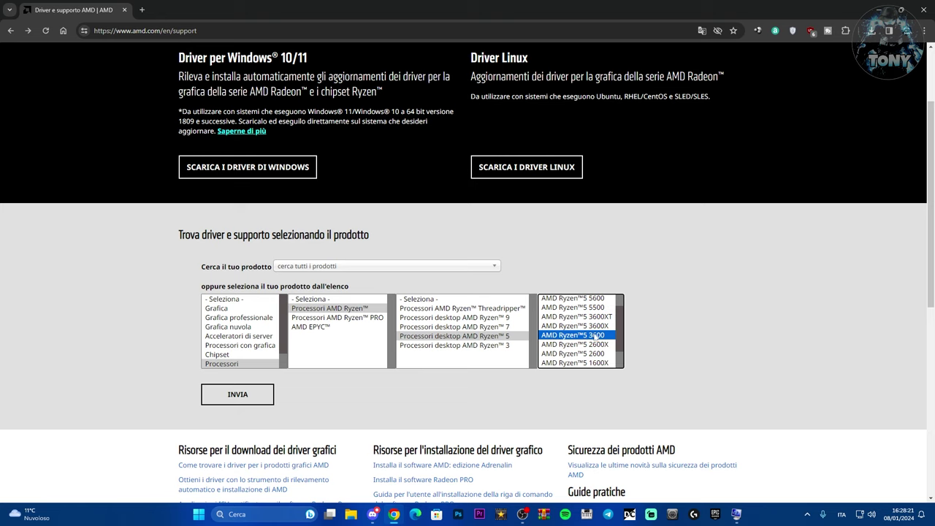
scroll(520, 349, "down", 2)
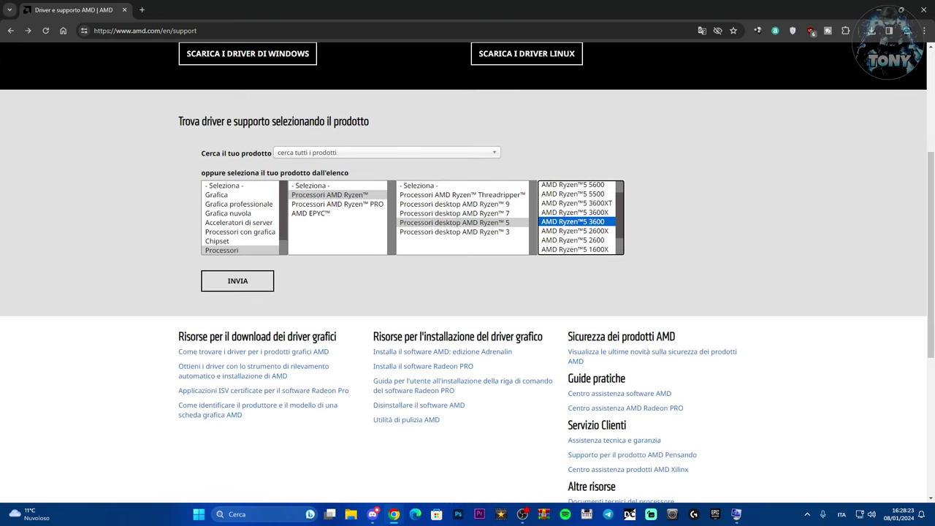
left_click(220, 283)
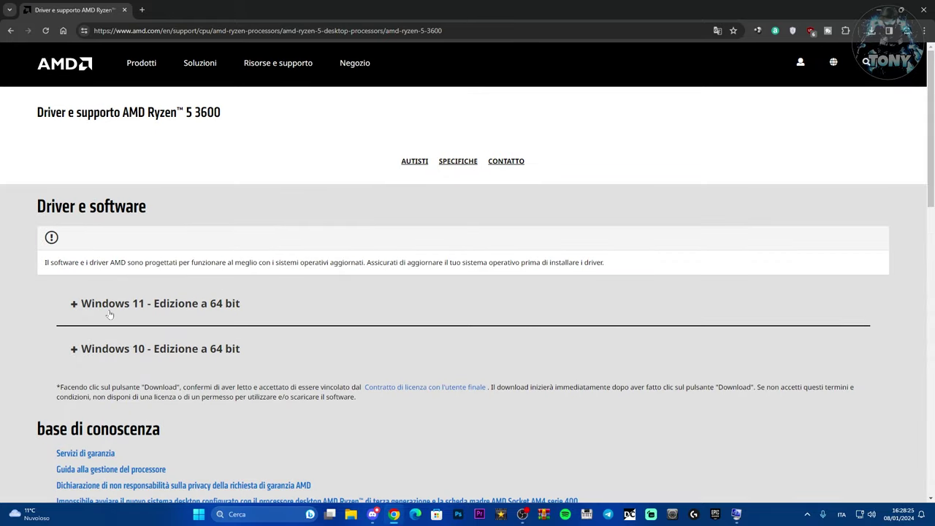
- Expand the Windows 11 64-bit downloads and review the processor's general specifications, including the overclocking note
left_click(119, 307)
scroll(127, 297, "down", 2)
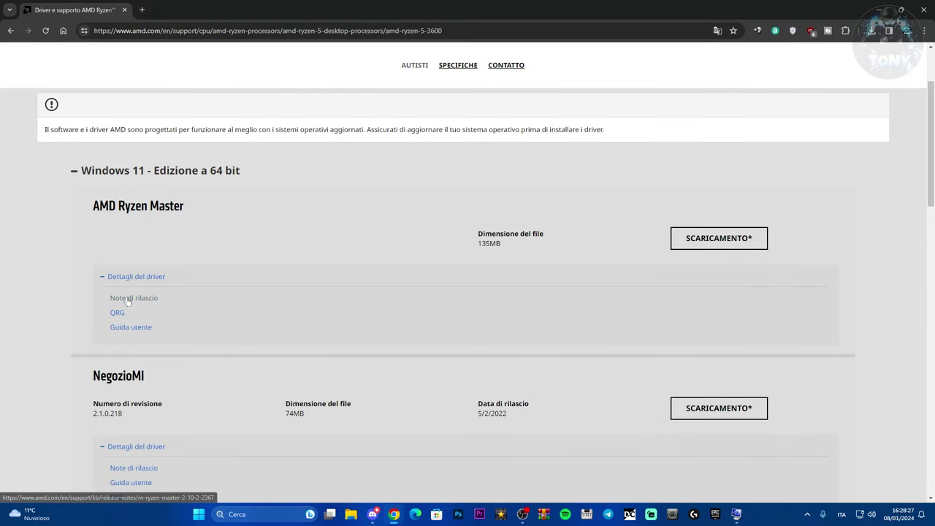
scroll(127, 297, "up", 2)
scroll(393, 306, "down", 12)
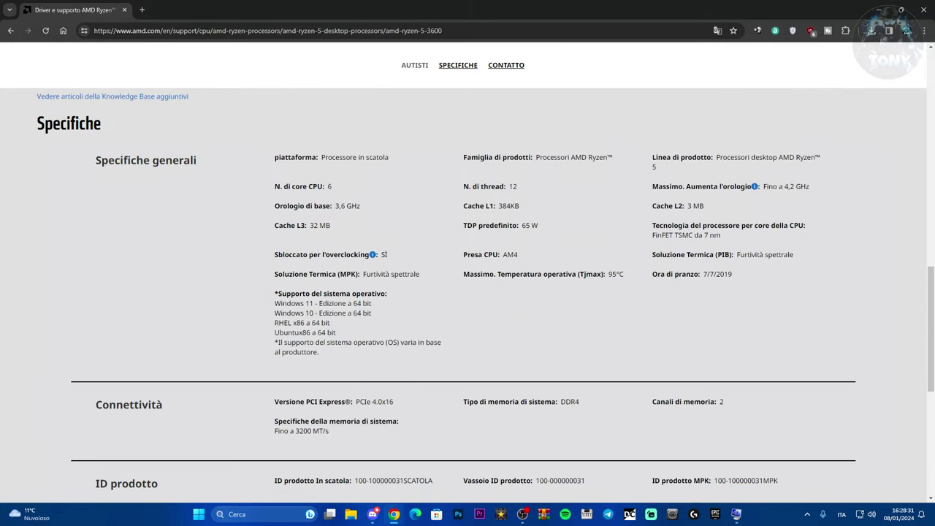
mouse_move(754, 188)
mouse_move(372, 254)
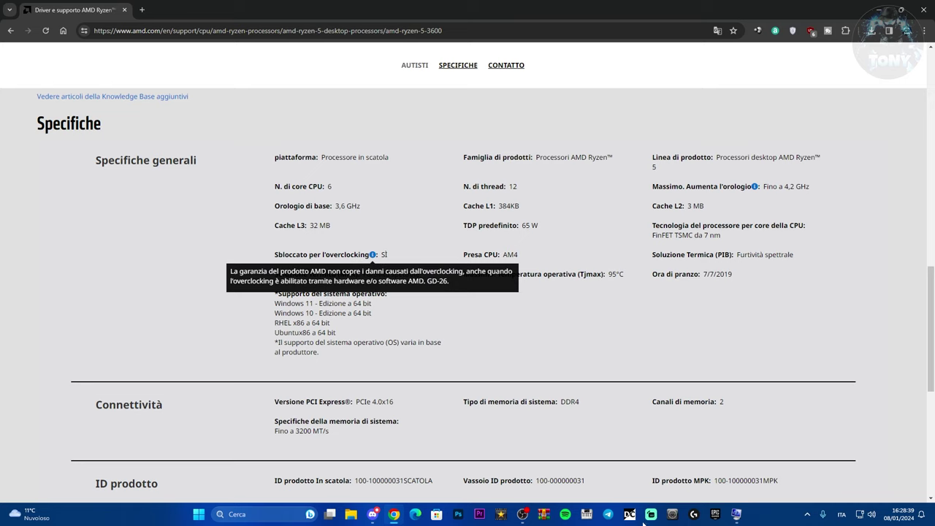
scroll(391, 245, "down", 1)
scroll(391, 244, "up", 1)
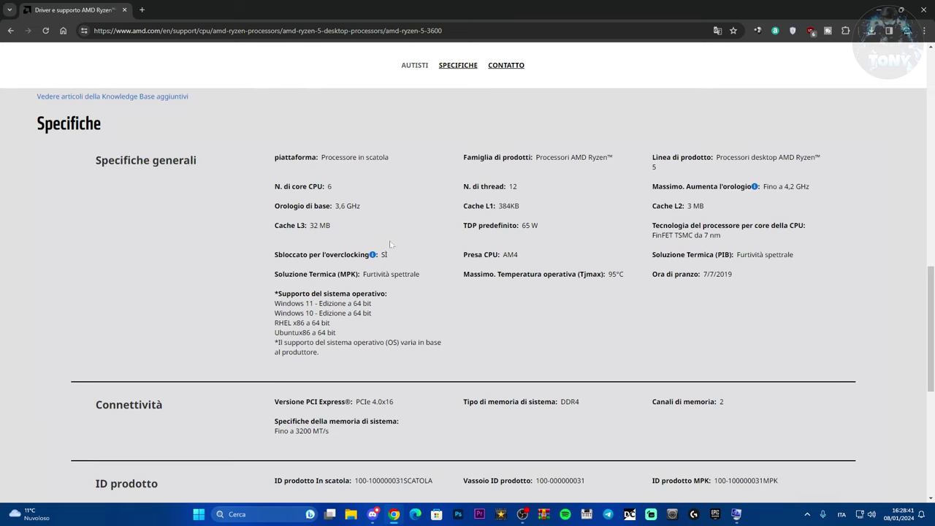
- Download AMD Ryzen Master for Windows 11 to the Desktop as amd-ryzen-master and run the downloaded file
scroll(563, 324, "up", 10)
scroll(615, 299, "down", 2)
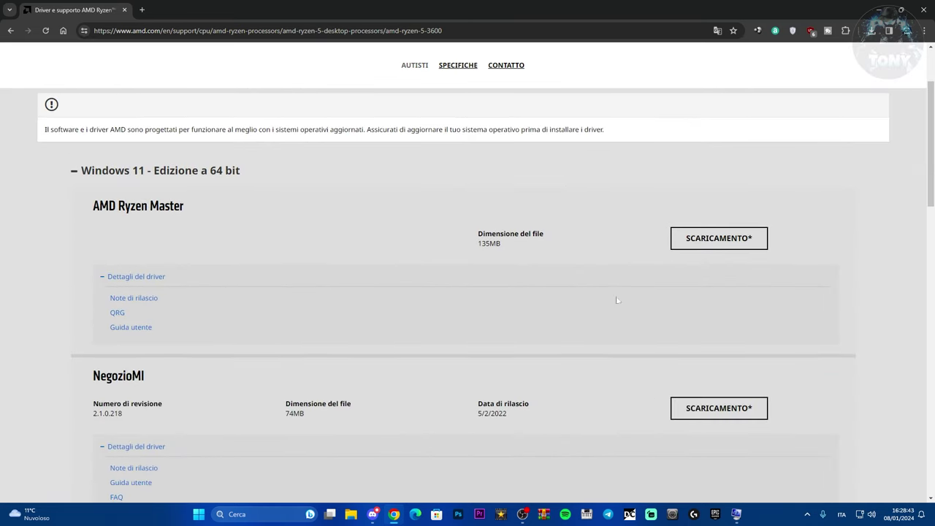
left_click(693, 247)
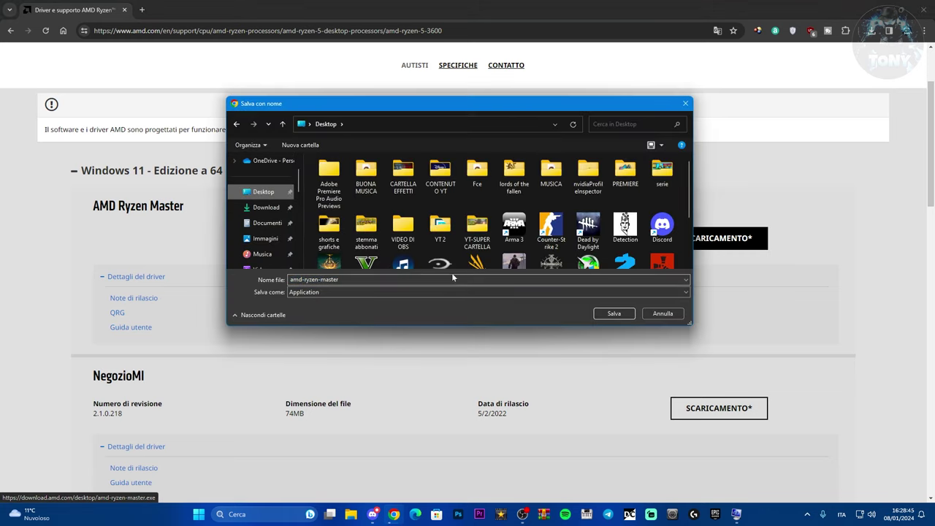
left_click(613, 313)
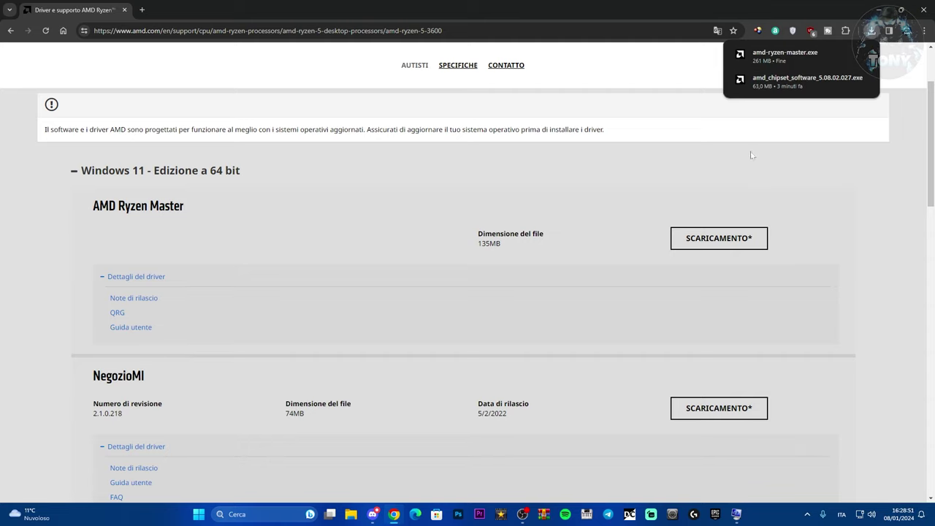
left_click(778, 55)
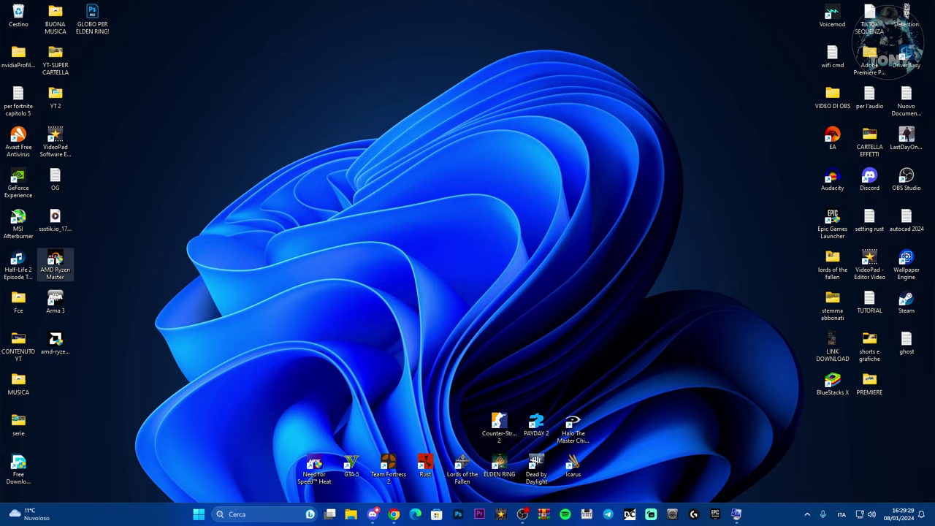
- Move the AMD Ryzen Master shortcut to the middle of the desktop and launch it, accepting the overclocking warning
left_click_drag(55, 265, 346, 212)
double_click(344, 212)
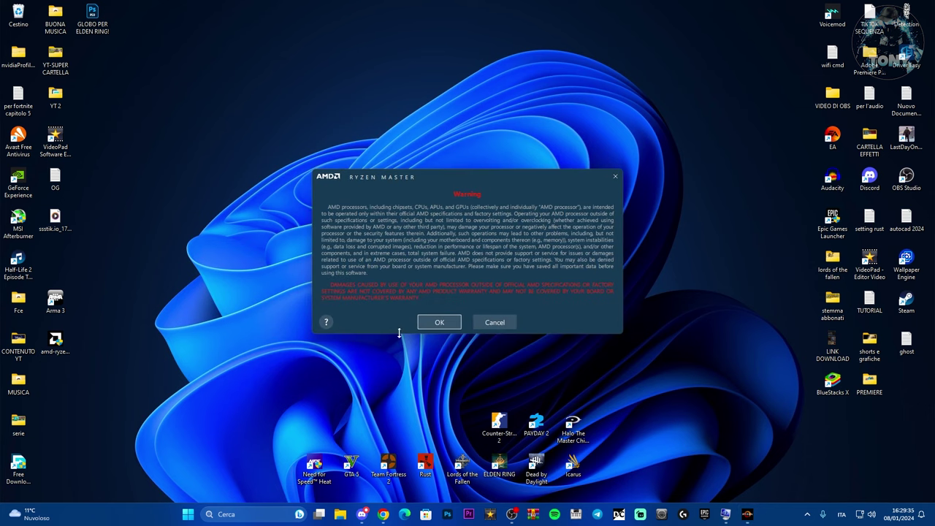
left_click(440, 323)
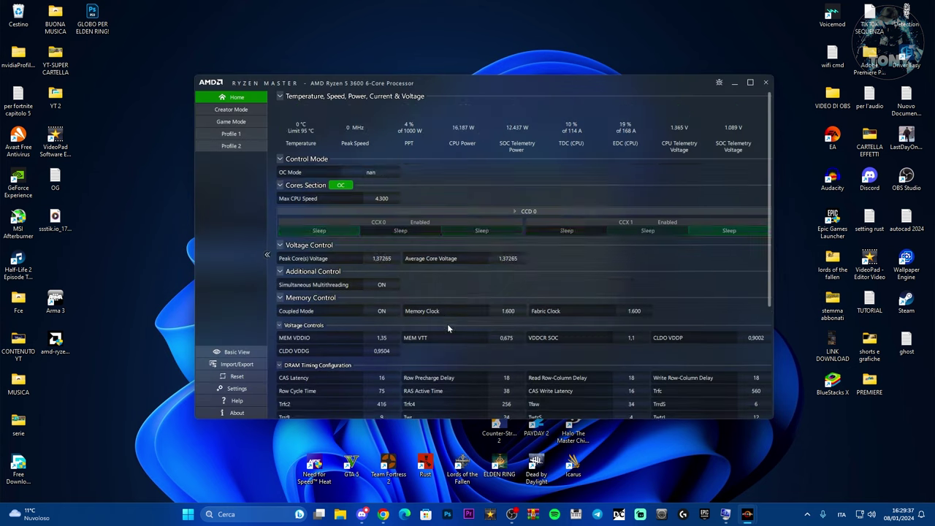
- Reposition the Ryzen Master window slightly and view the Creator Mode and Game Mode profiles
left_click_drag(446, 81, 434, 74)
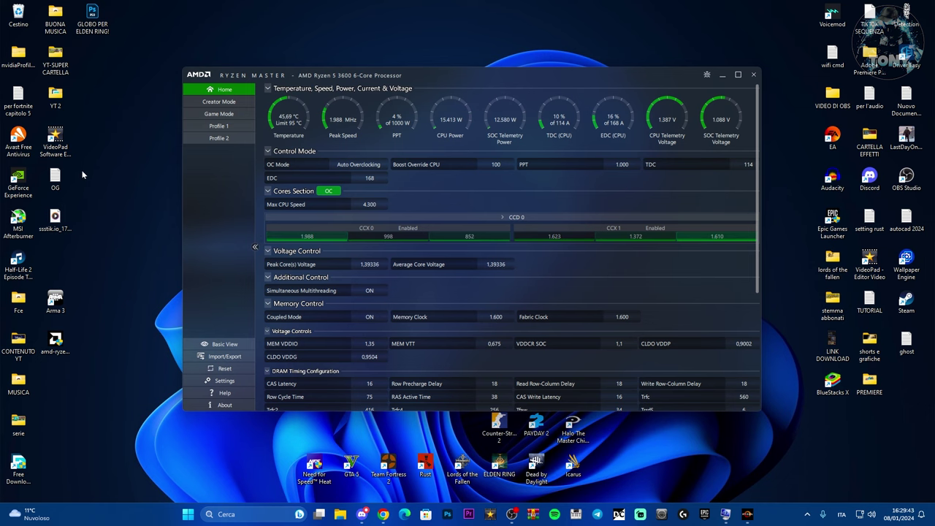
left_click_drag(461, 75, 462, 79)
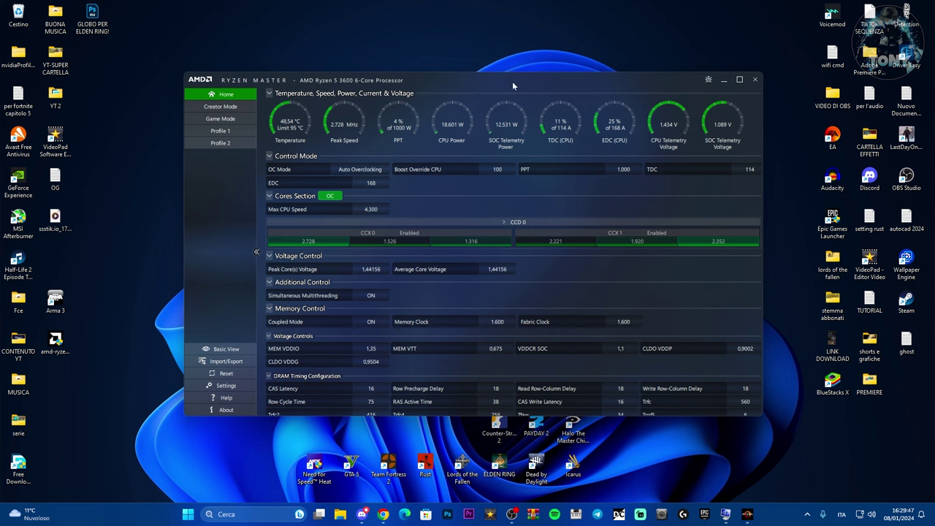
left_click_drag(512, 81, 508, 71)
left_click(207, 96)
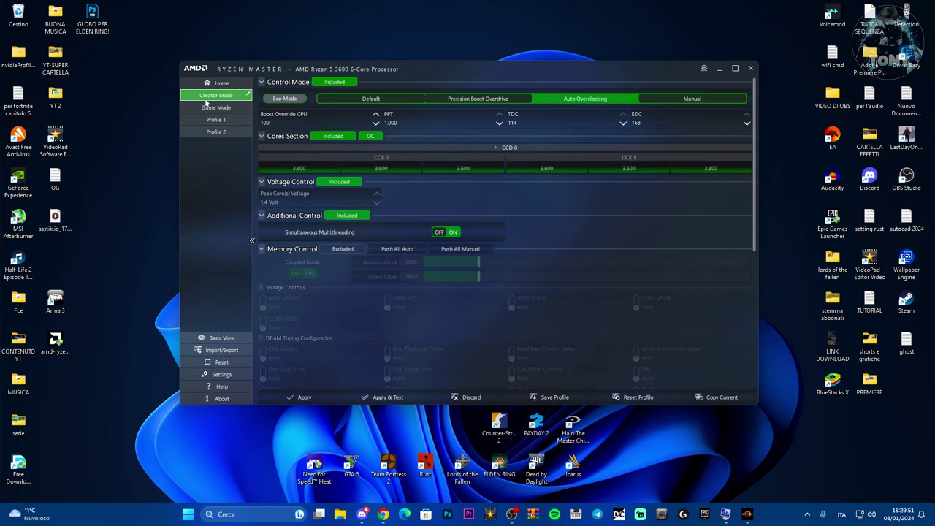
left_click(209, 108)
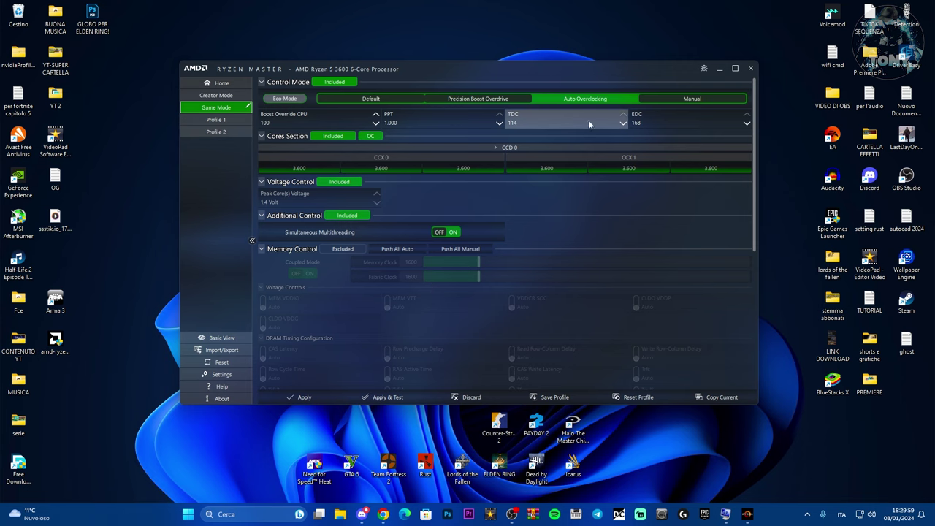
- Close Ryzen Master and move its desktop shortcut back between the ssstik.io file and Arma 3
left_click(750, 68)
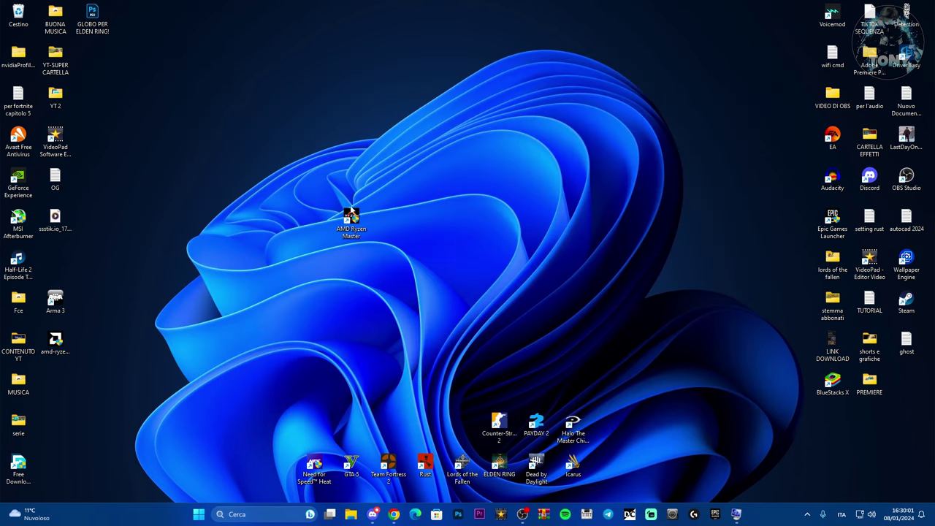
left_click_drag(351, 219, 55, 264)
left_click(350, 300)
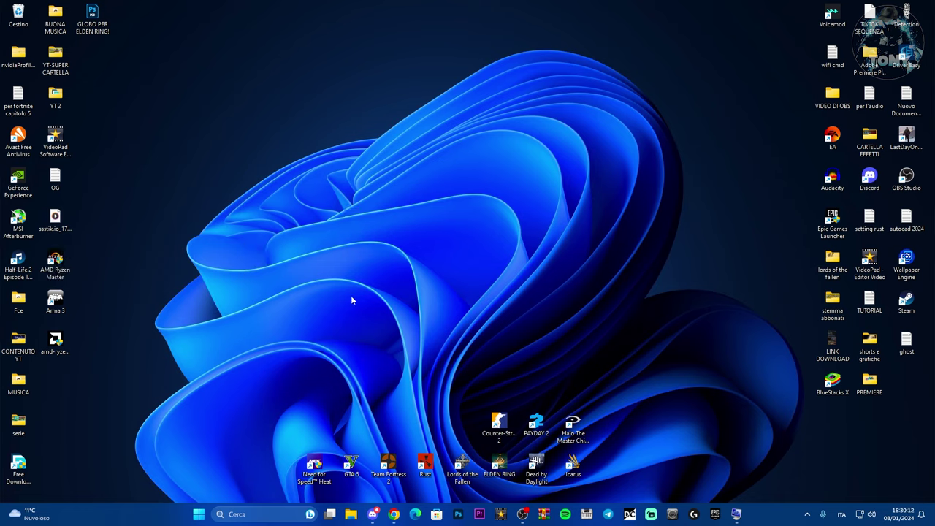